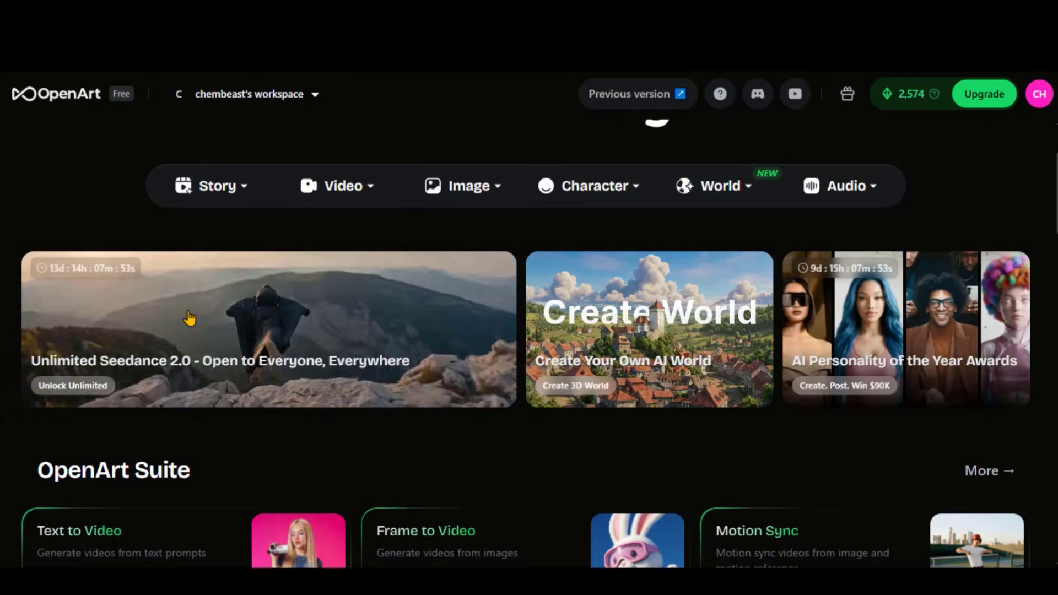
Open the Unlimited Seedance 2.0 offer and review the features of the annual subscription plans
click(229, 328)
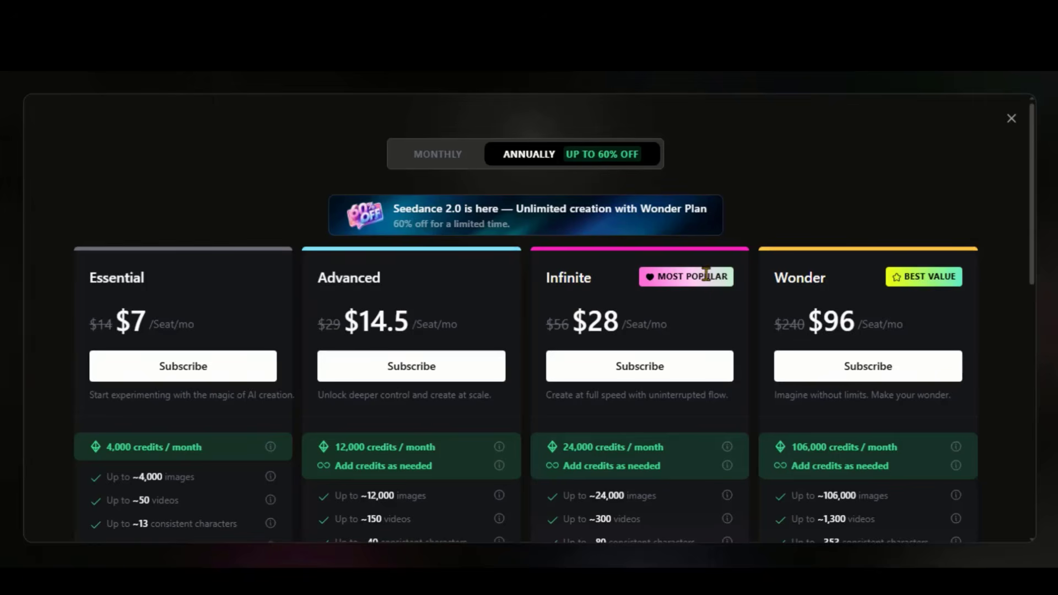
scroll(736, 279, down, 2)
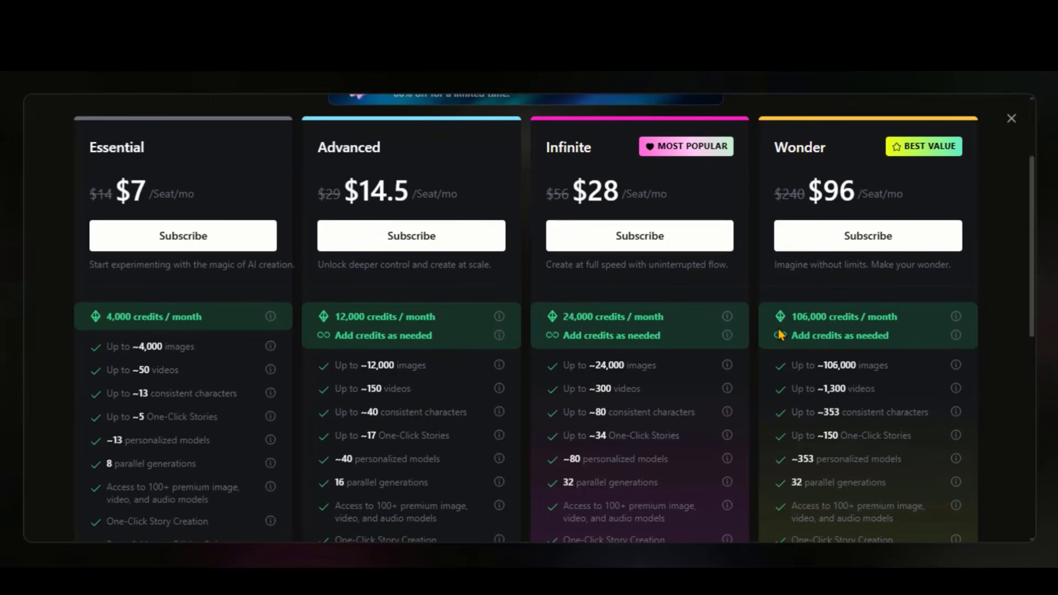
scroll(811, 321, down, 2)
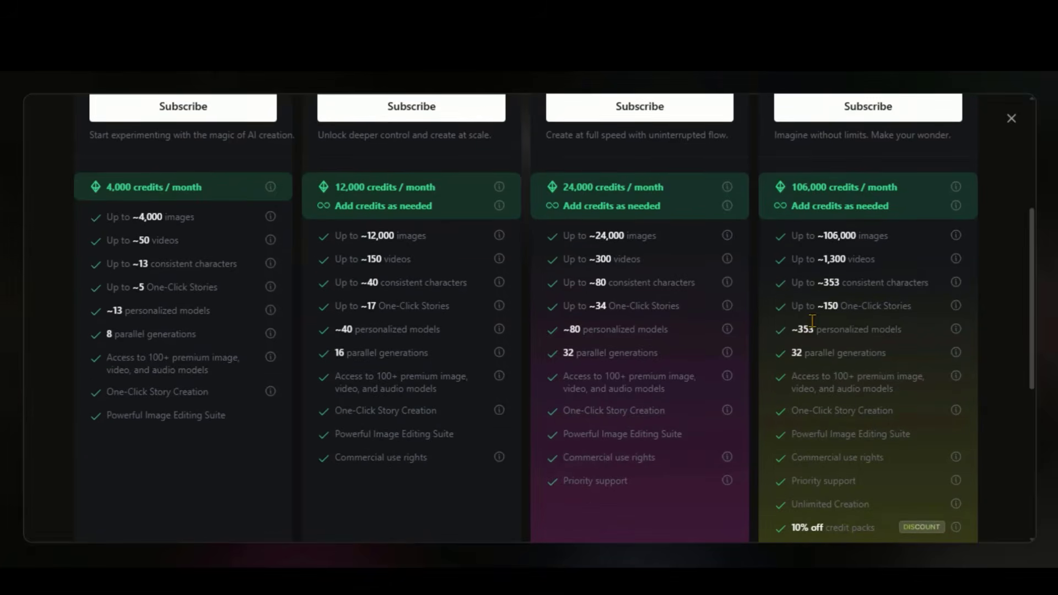
scroll(811, 321, down, 4)
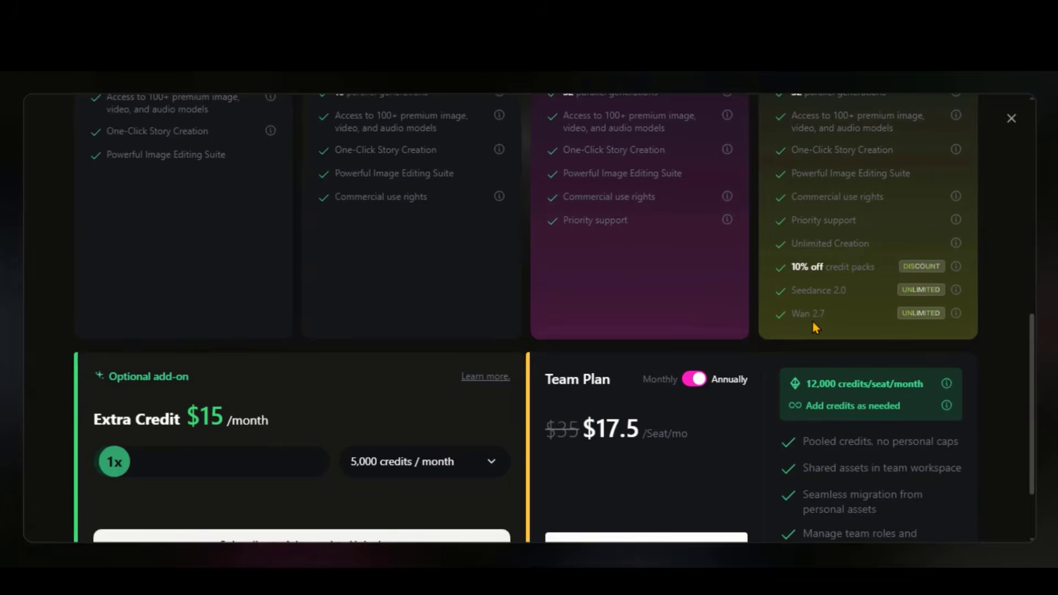
scroll(815, 327, up, 2)
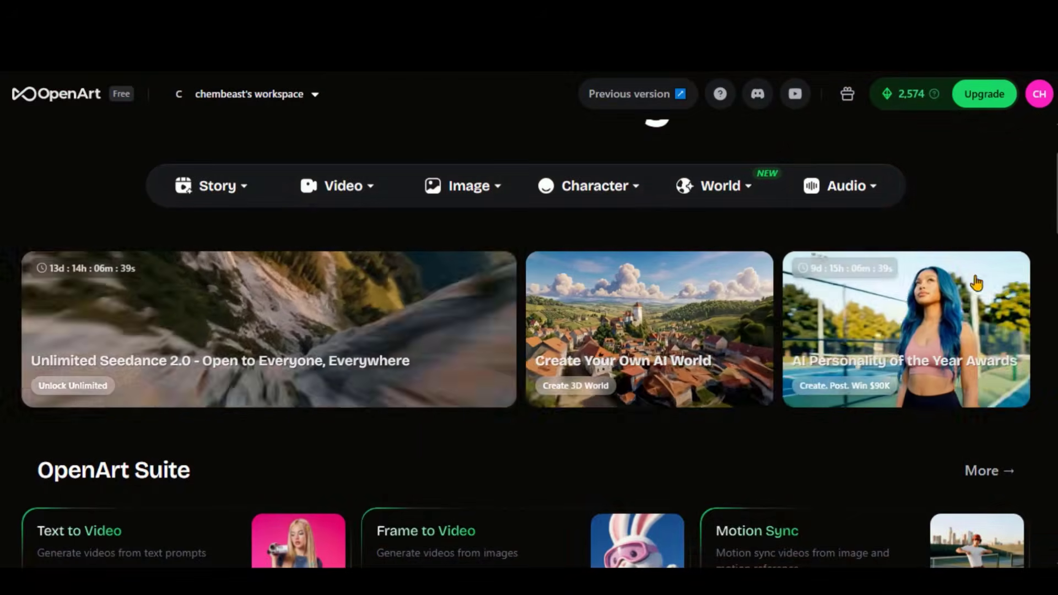
Open the video creation tools and look through the Frame to Video settings
click(353, 188)
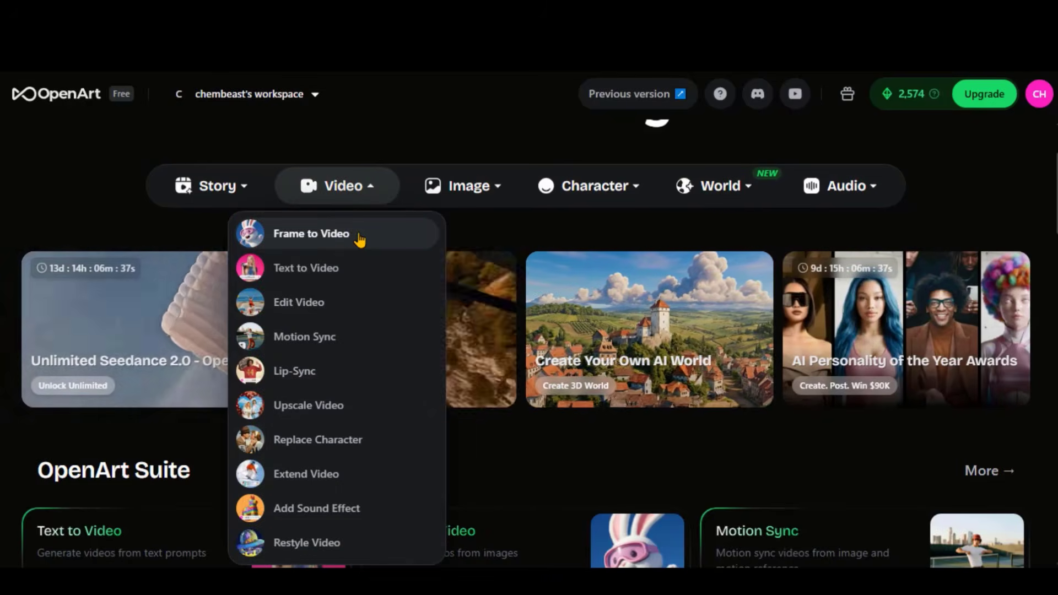
click(306, 268)
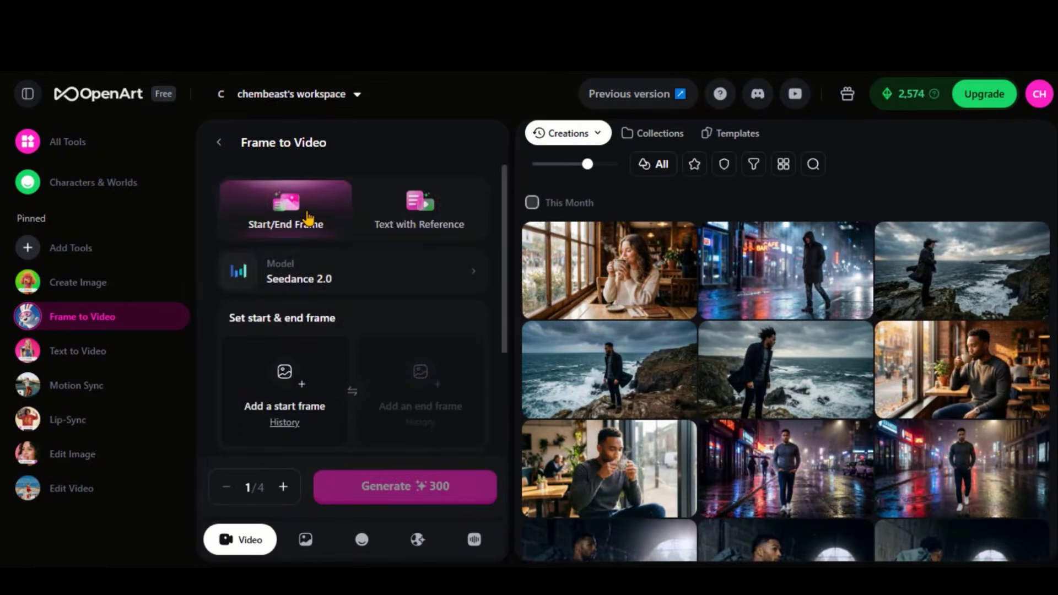
scroll(321, 326, down, 2)
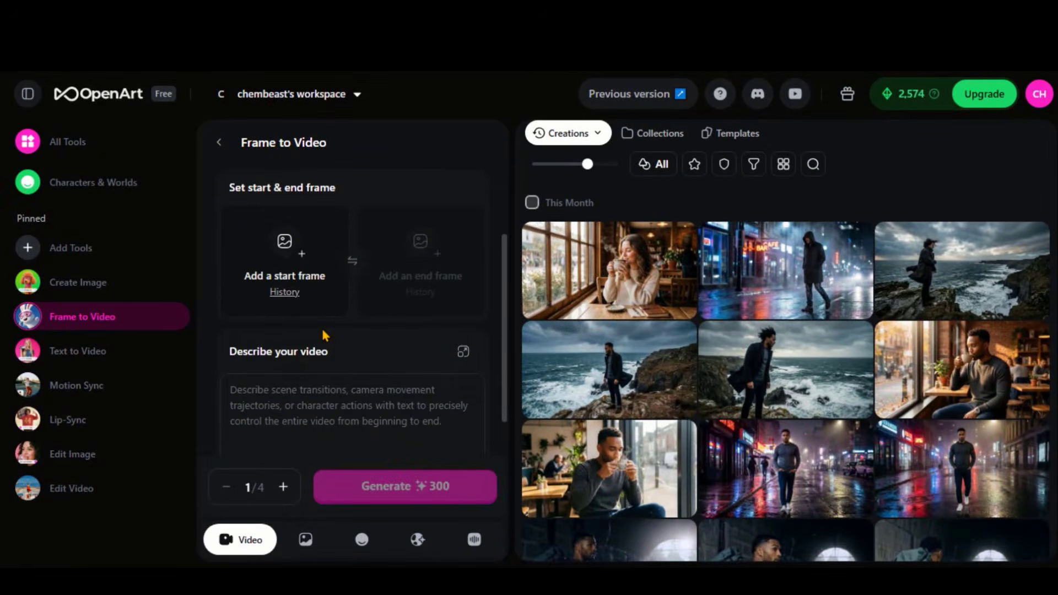
scroll(312, 299, down, 3)
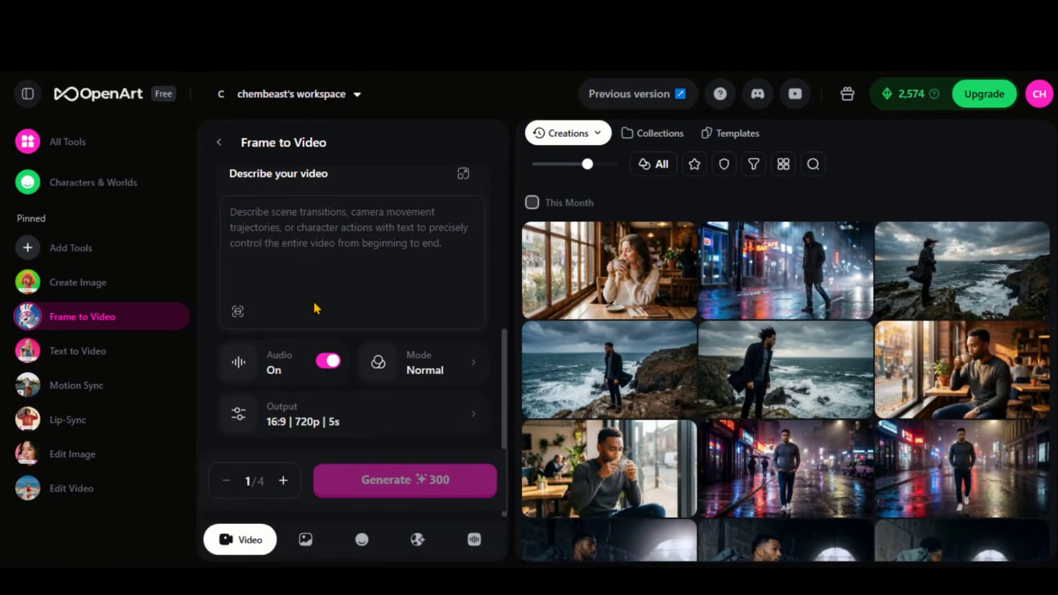
scroll(313, 301, up, 5)
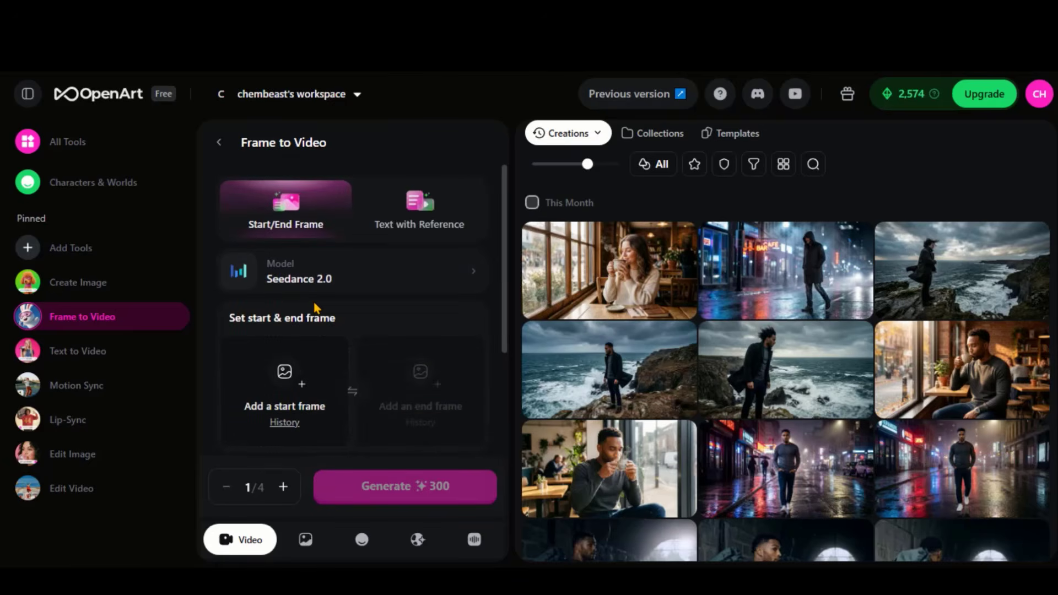
Switch to Text with Reference and select the Seedance 2.0 model
click(420, 210)
click(376, 282)
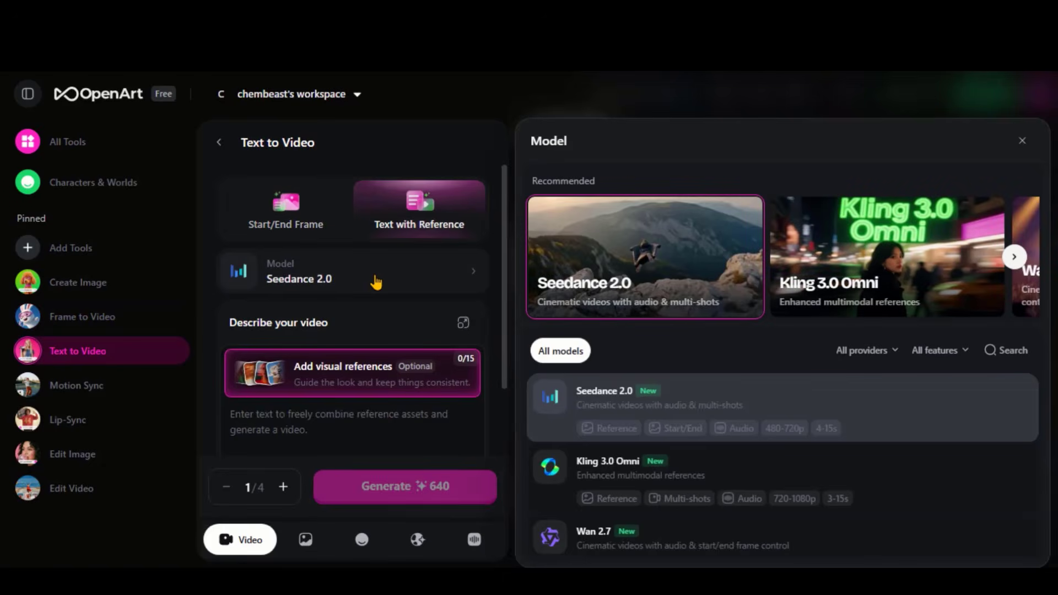
click(709, 407)
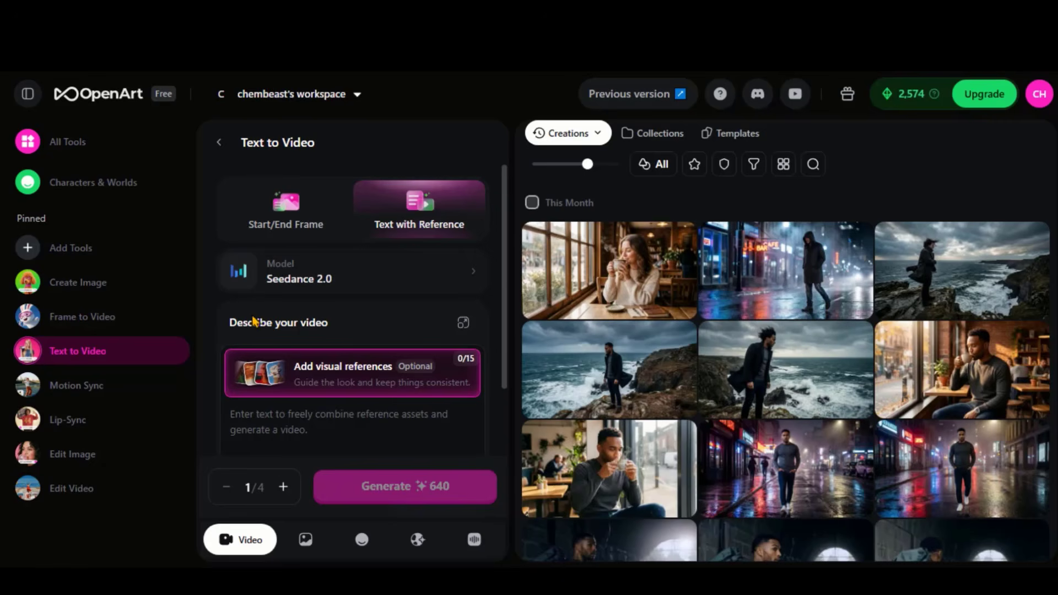
Enter the 90s style anime prompt about a female train conductor and set the generation mode to Fast
scroll(308, 328, down, 3)
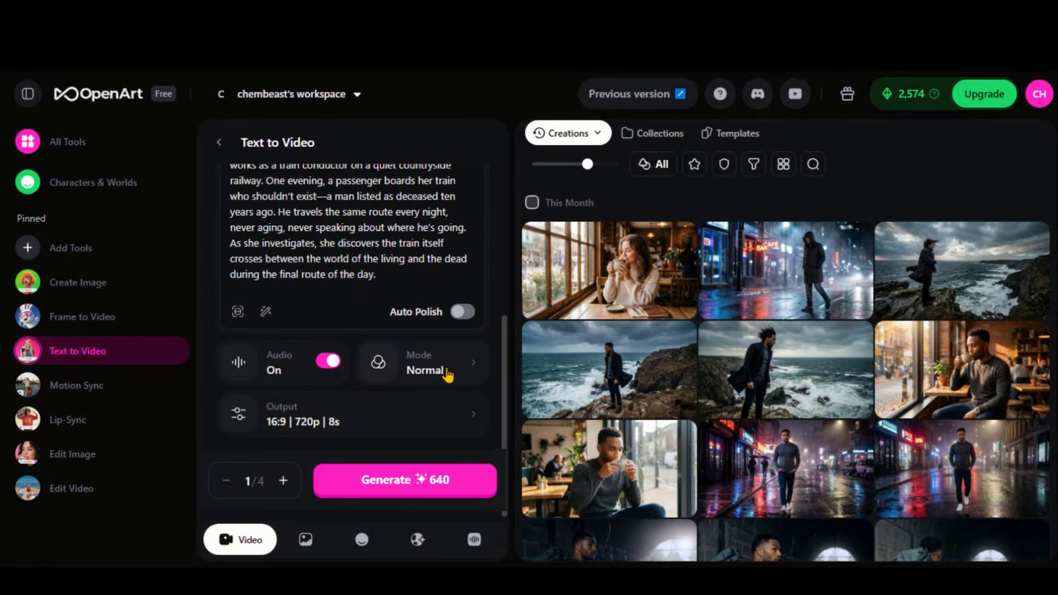
click(448, 375)
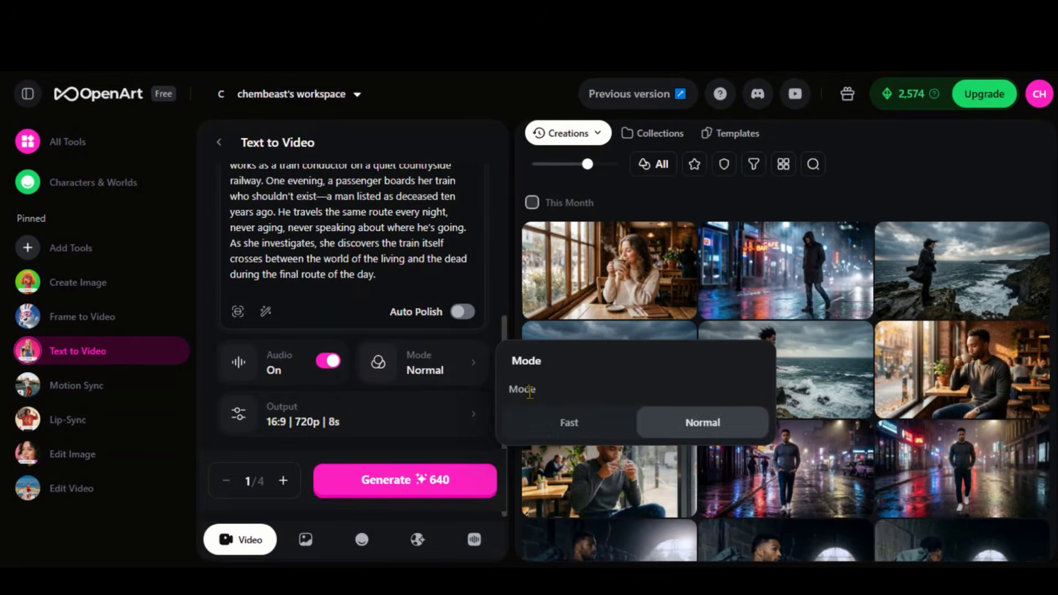
click(580, 424)
click(725, 431)
click(600, 427)
Set the output to 720p resolution with a 15s duration and generate the video
click(390, 424)
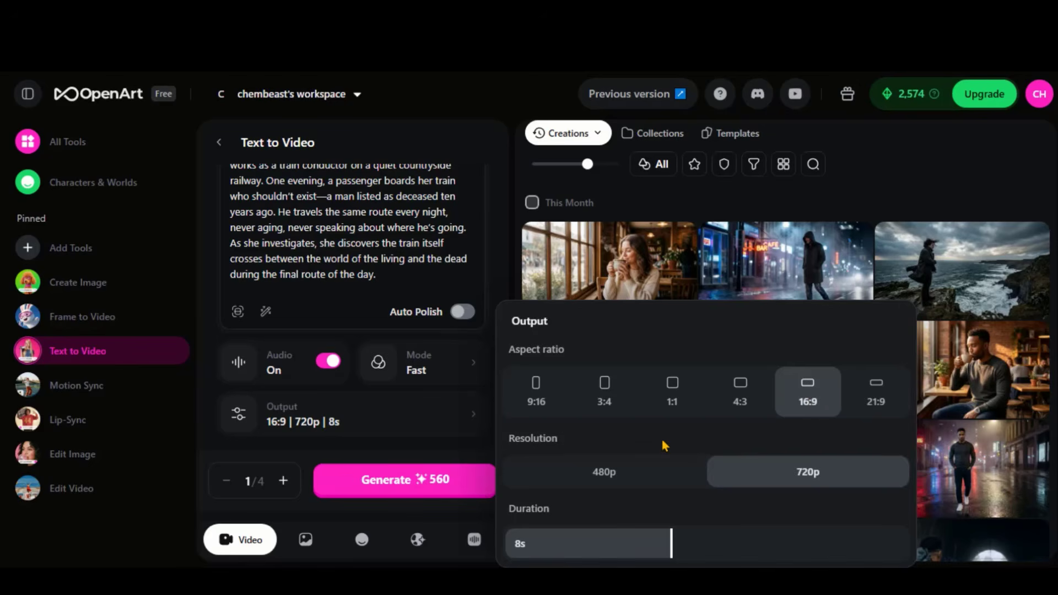
click(626, 472)
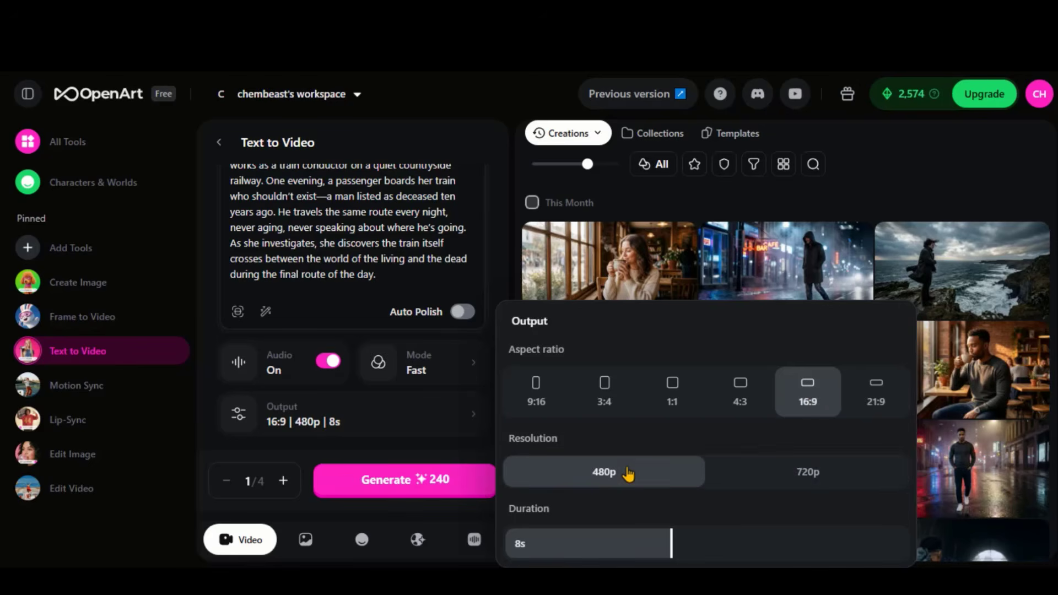
click(805, 474)
drag(669, 544, 910, 553)
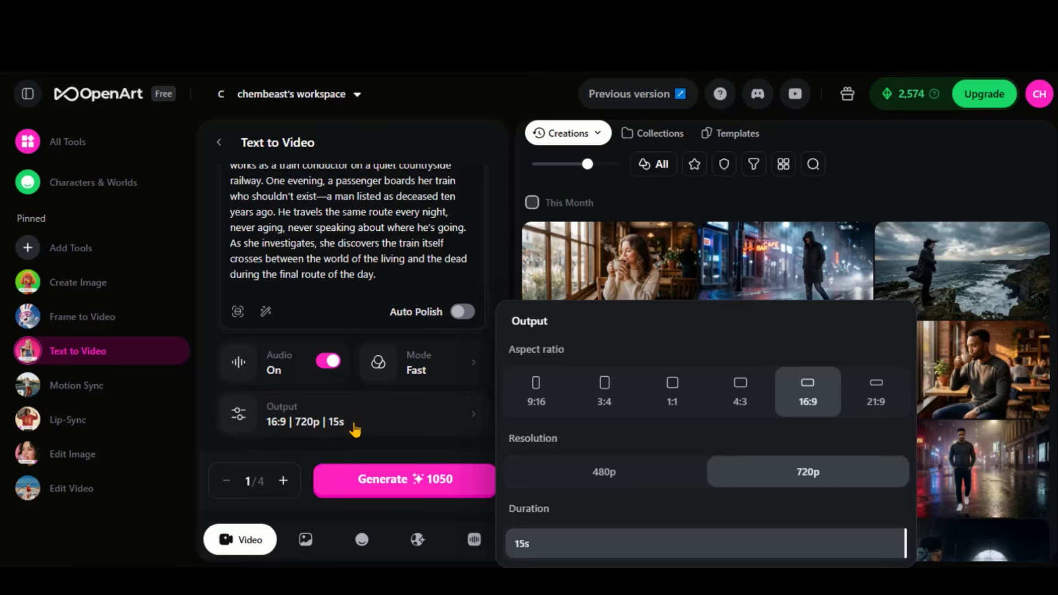
click(396, 488)
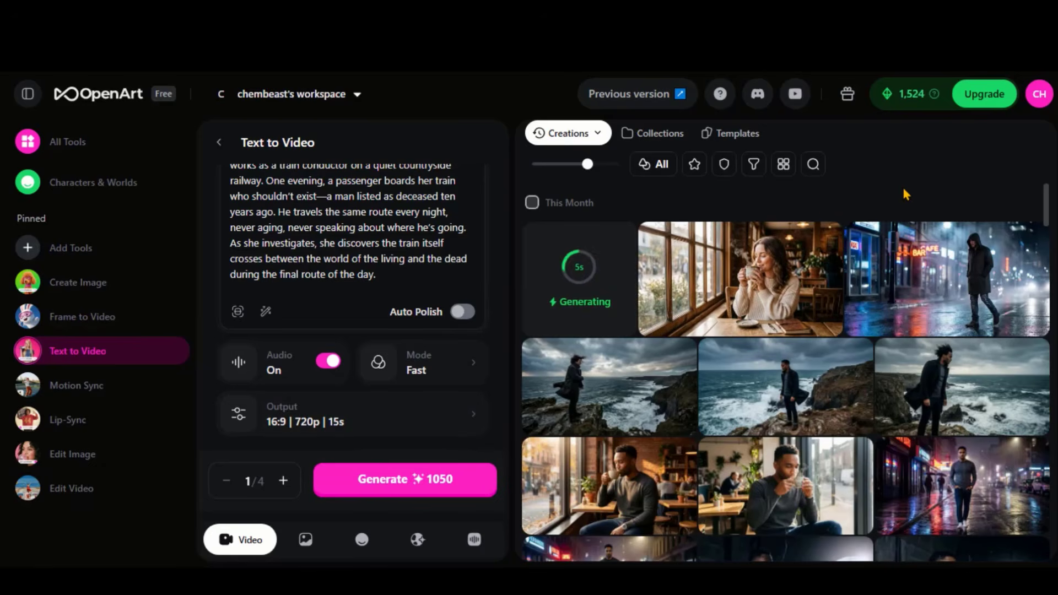
Create a reusable character named Hiroshi from a front-facing image of the man in the brown coat
mouse_move(605, 270)
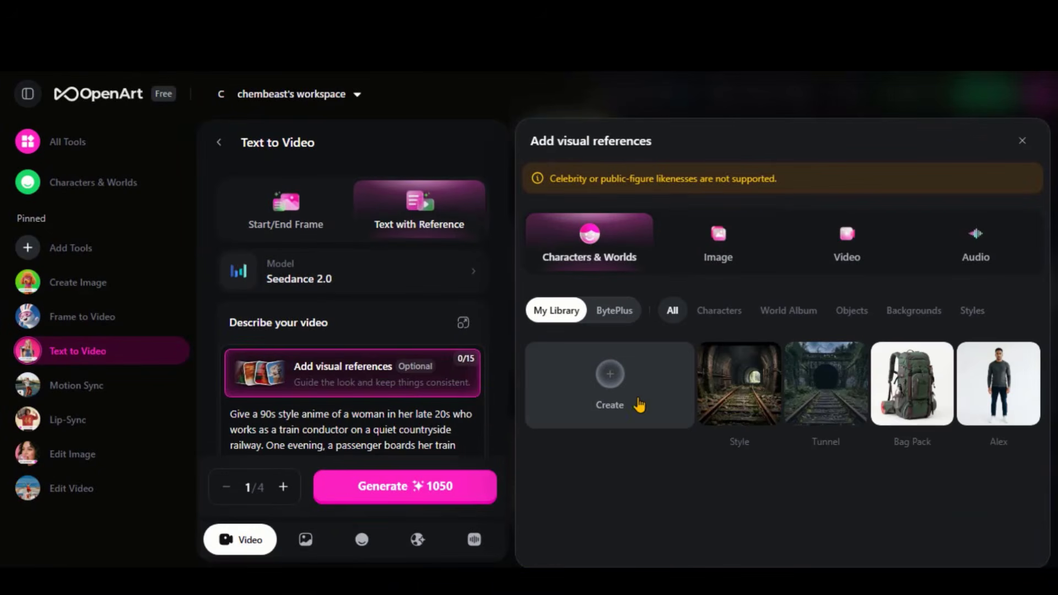
click(612, 393)
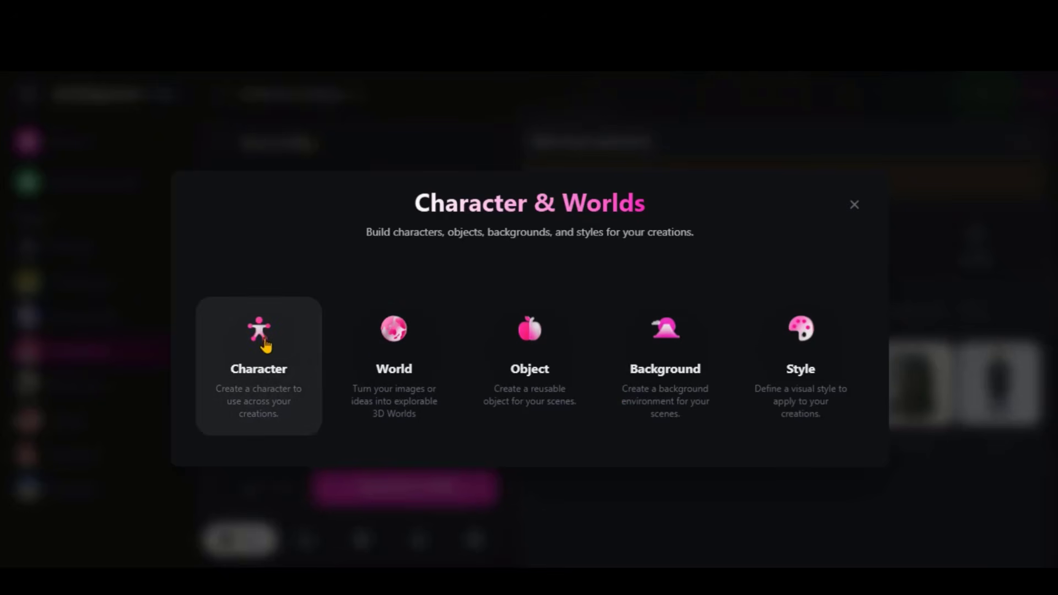
click(273, 364)
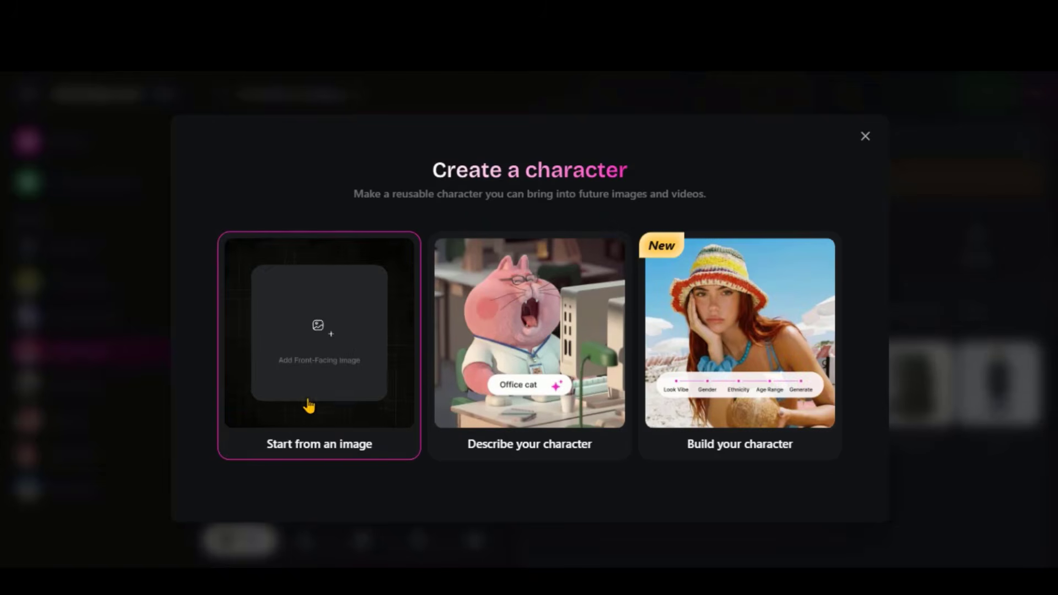
click(321, 353)
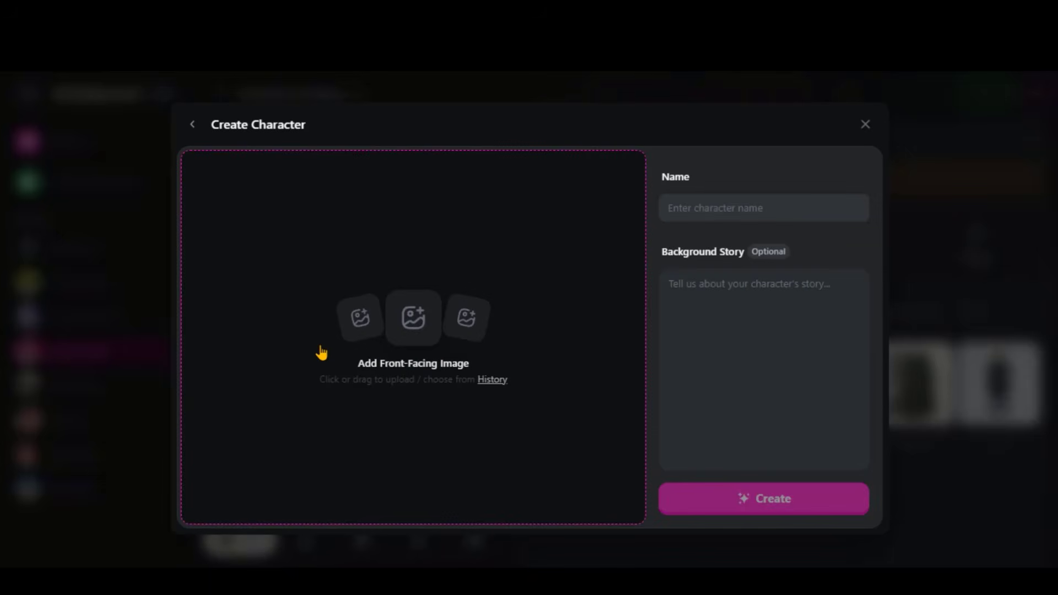
click(419, 366)
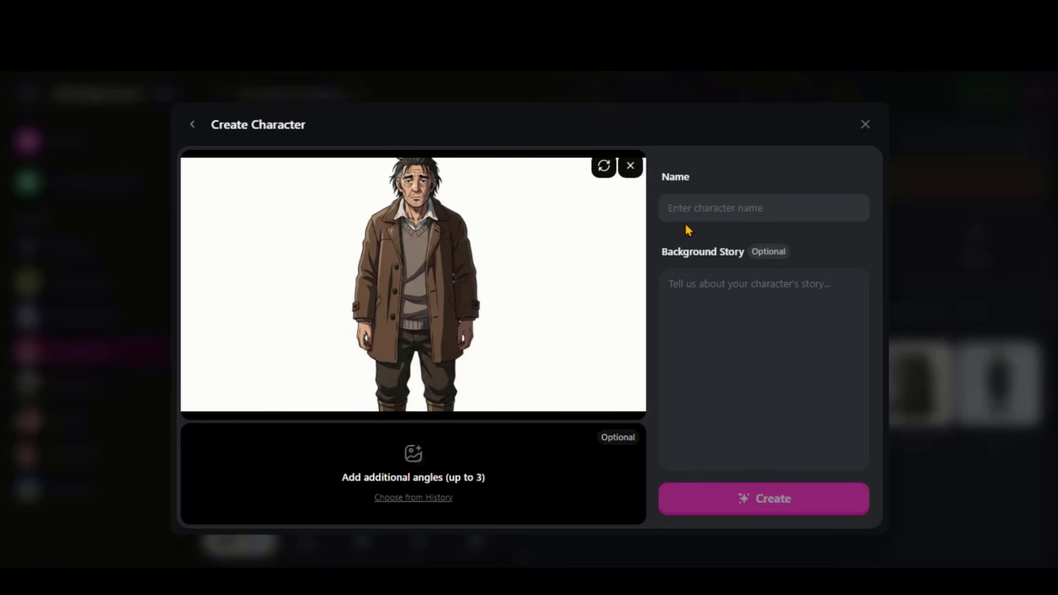
click(717, 213)
text(Hiroshi)
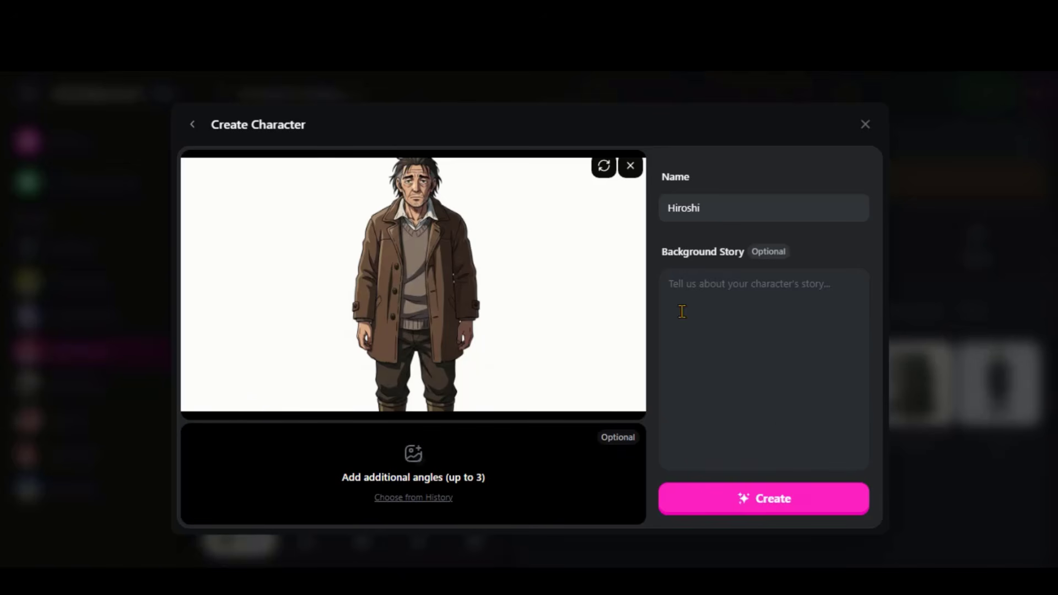
click(766, 504)
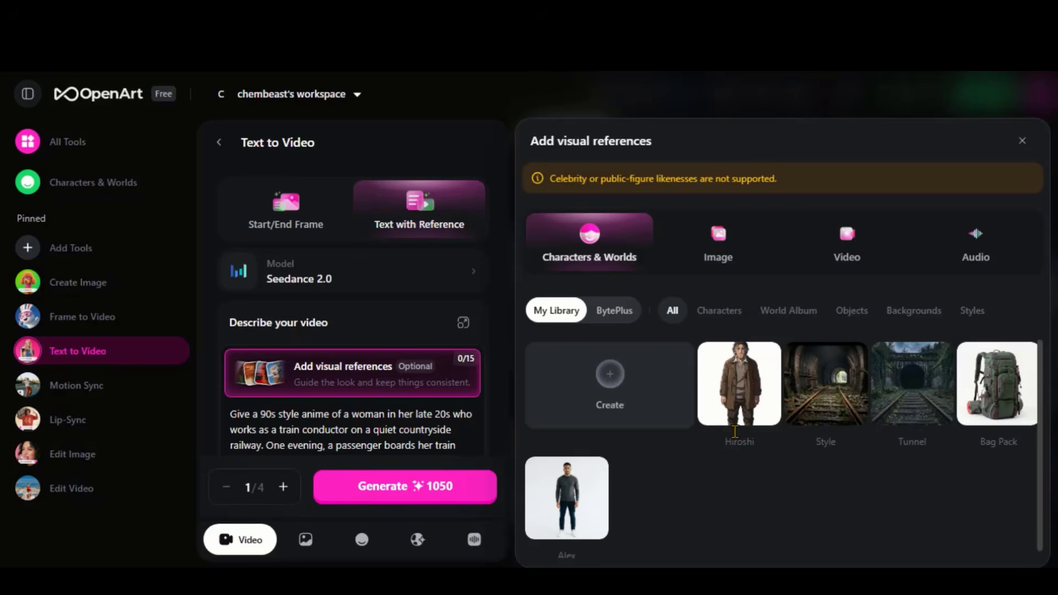
Create a second character named Ren from a front-facing image of the child in suspenders and shorts
click(614, 395)
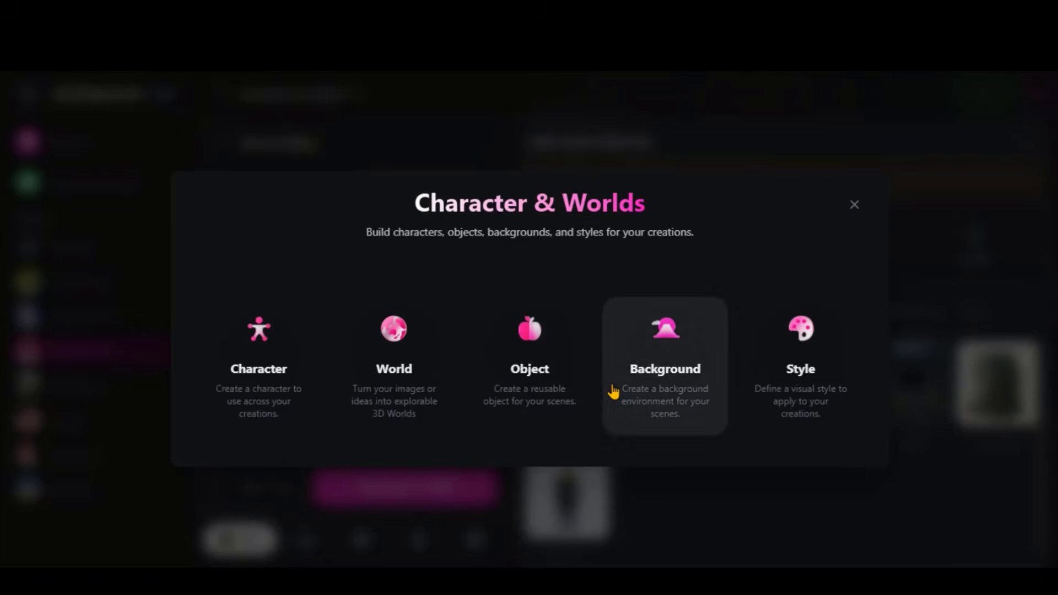
click(265, 360)
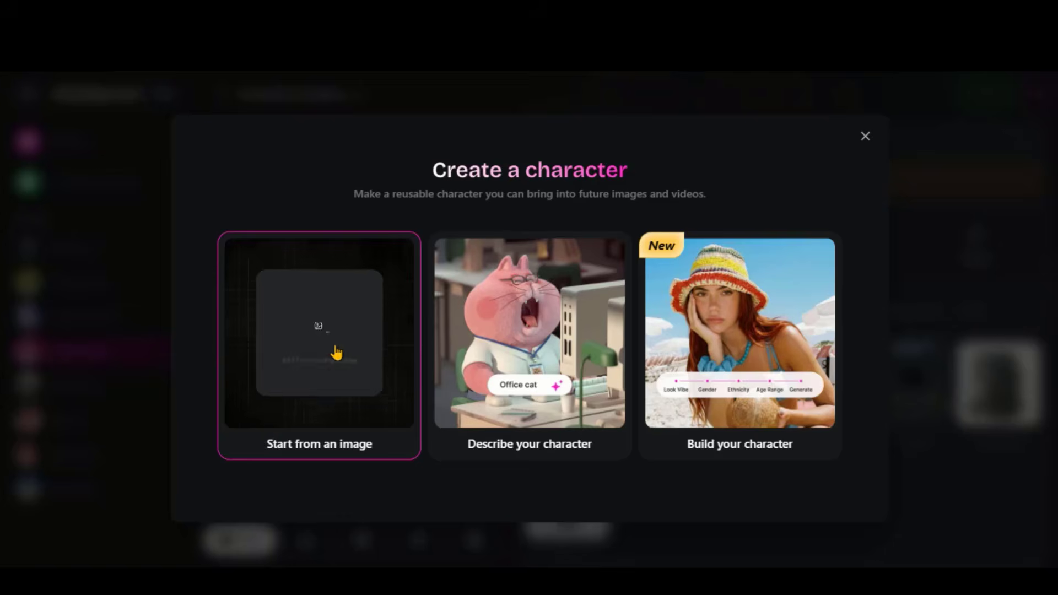
click(336, 353)
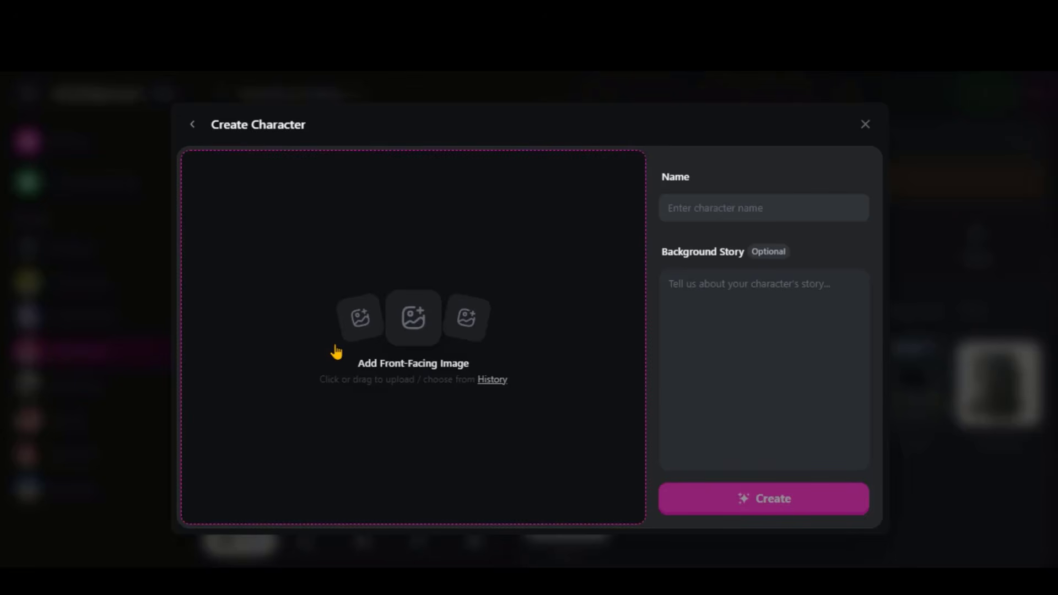
click(412, 353)
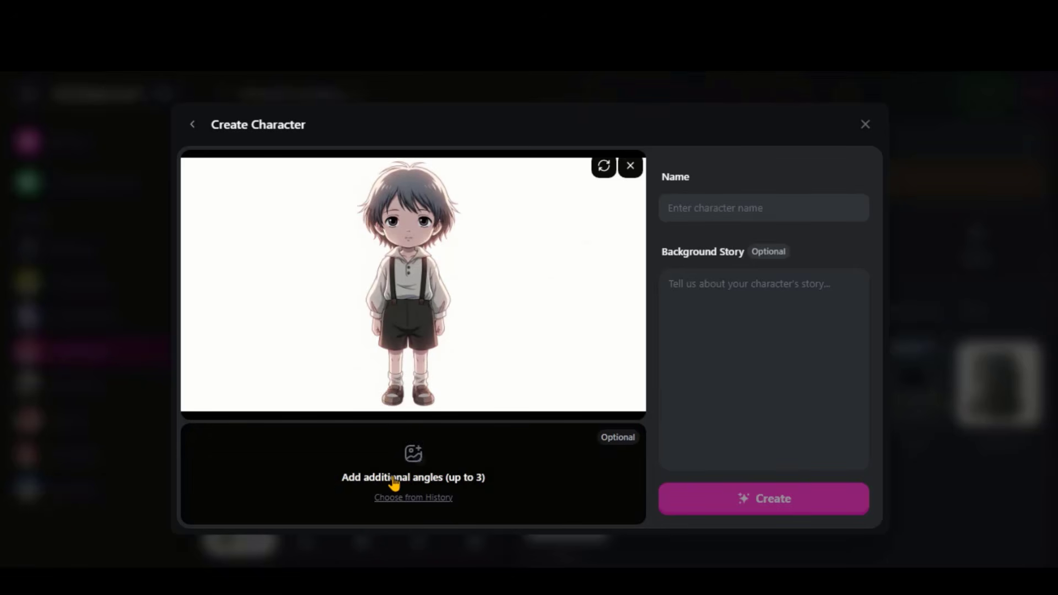
drag(393, 478, 482, 478)
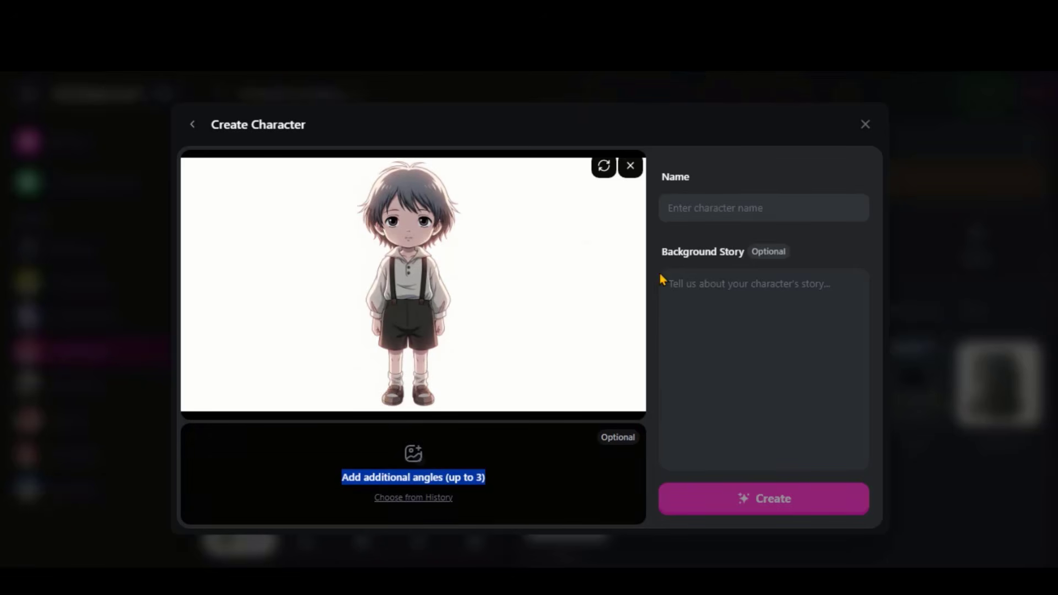
click(717, 206)
text(Ren)
click(768, 509)
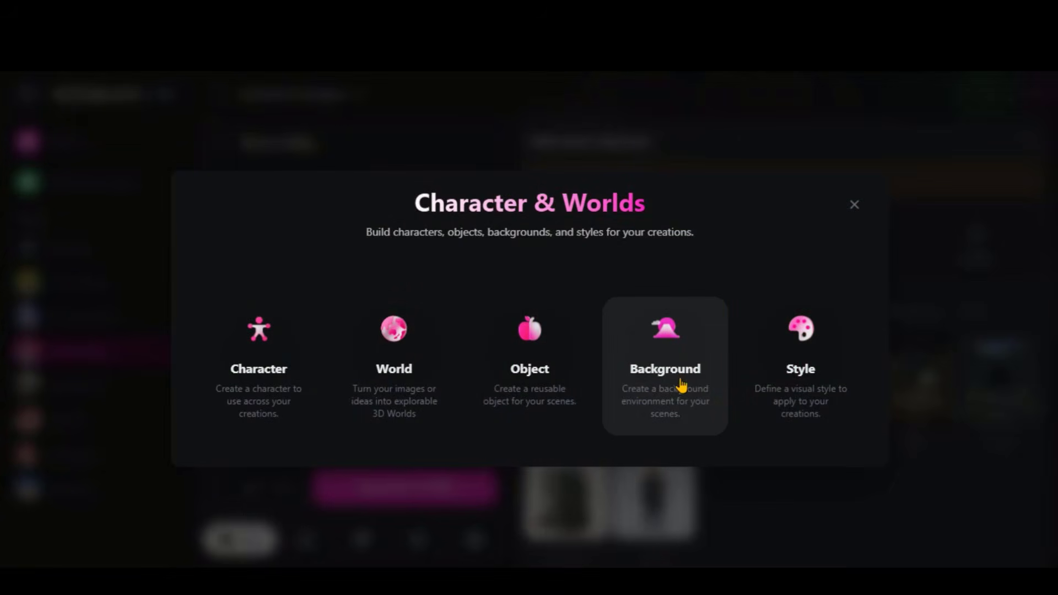
Create a named background from the image of the lone house on a stormy, rocky coast
click(682, 385)
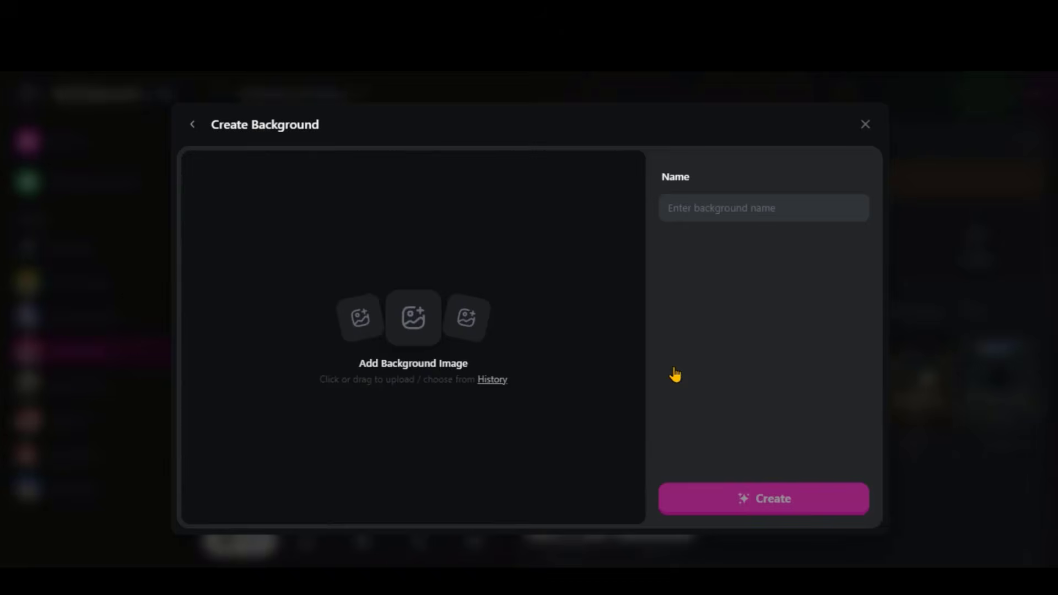
click(413, 317)
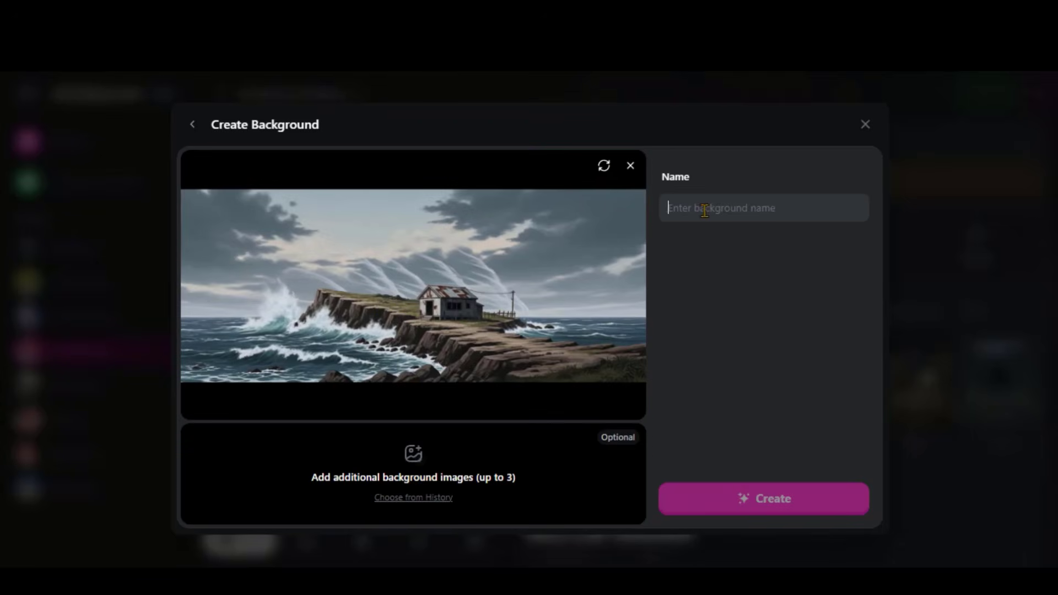
text(Island)
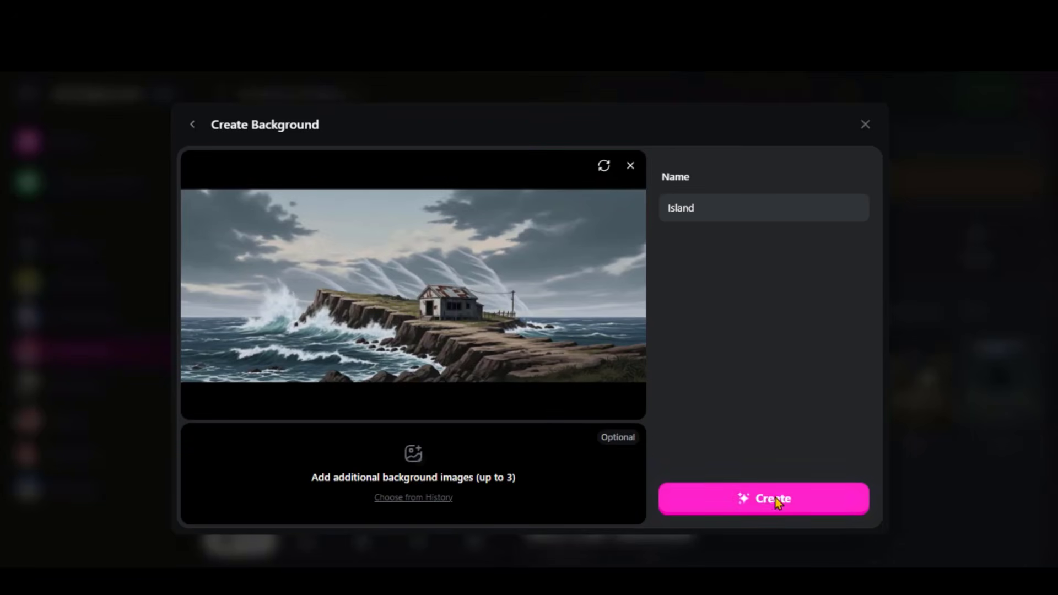
click(776, 497)
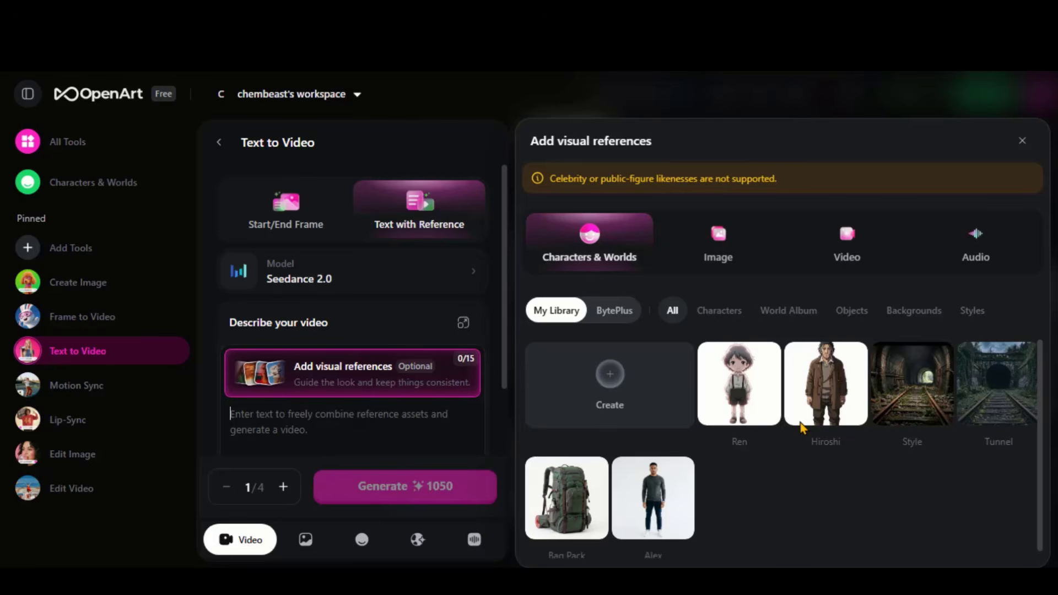
Attach the Hiroshi character and the Island background as visual references, and open the video's output settings
click(828, 383)
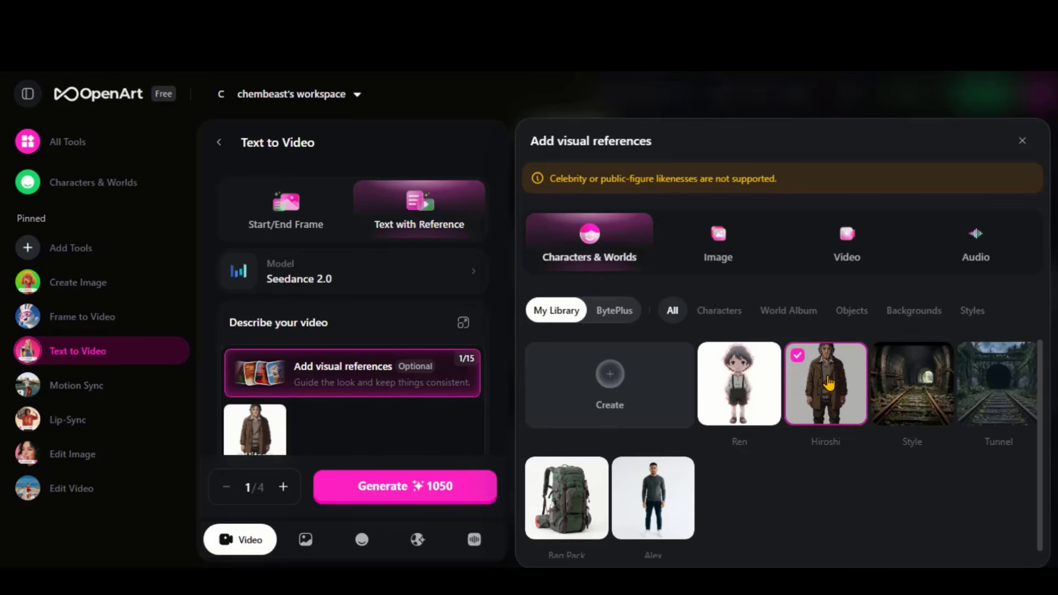
click(913, 310)
click(738, 382)
mouse_move(253, 368)
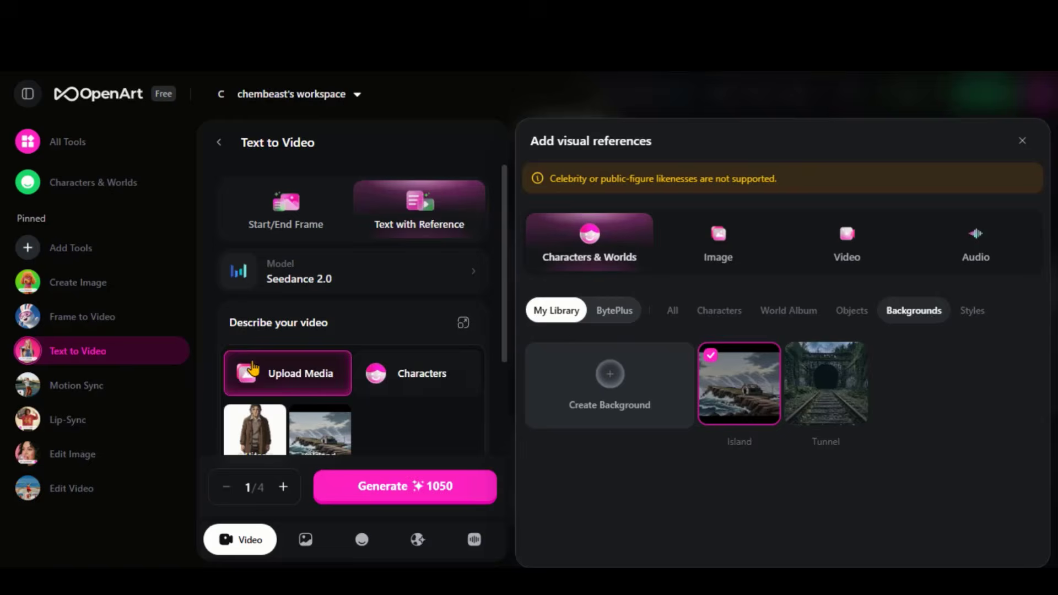
click(510, 315)
scroll(386, 317, down, 3)
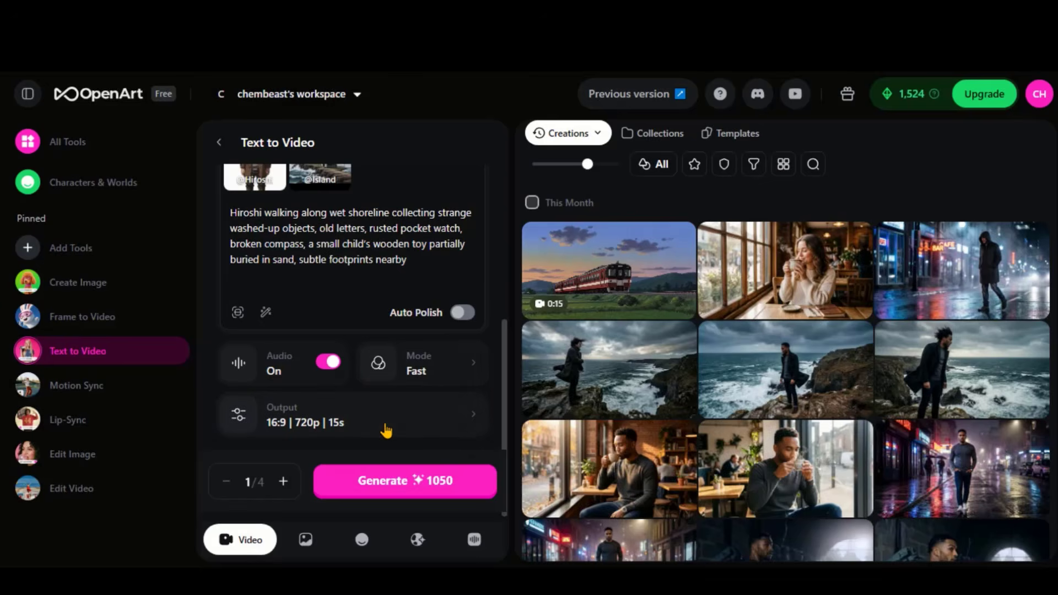
click(387, 430)
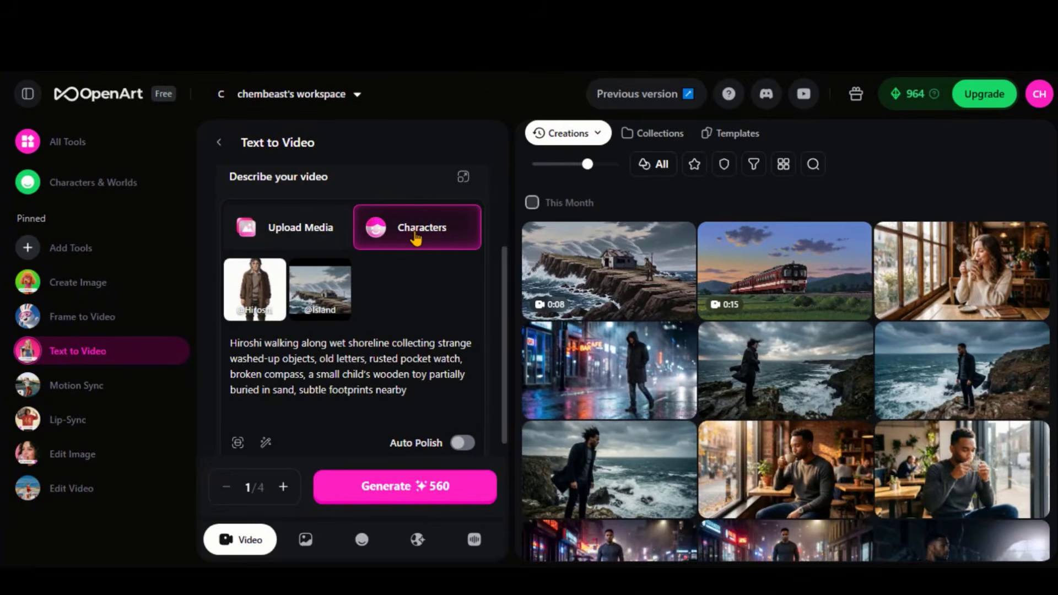
Add the Ren character to the visual references and set the output duration to 5s for the old-photograph close-up
click(415, 237)
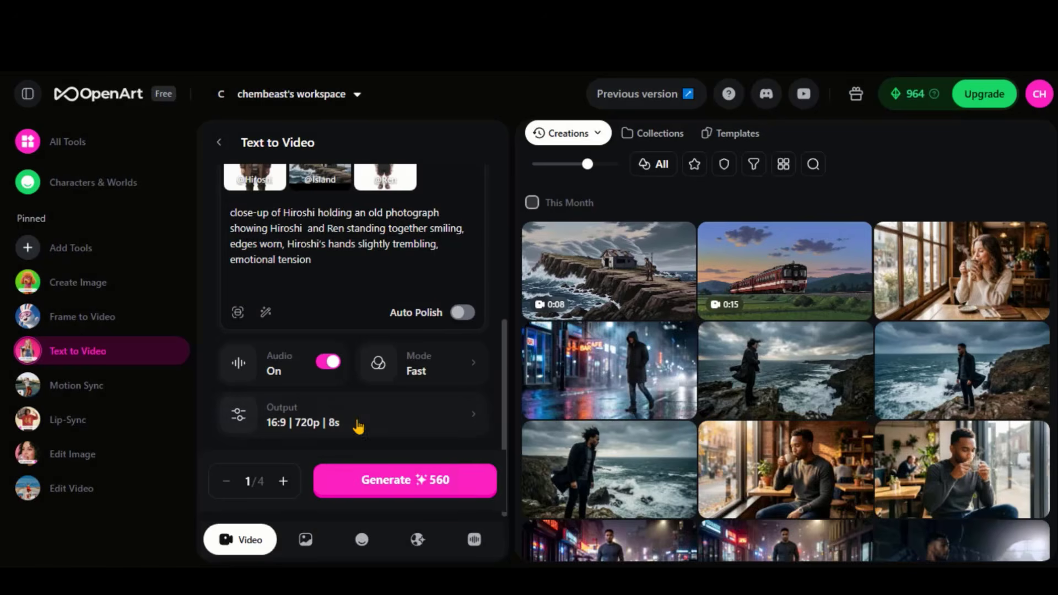
click(359, 424)
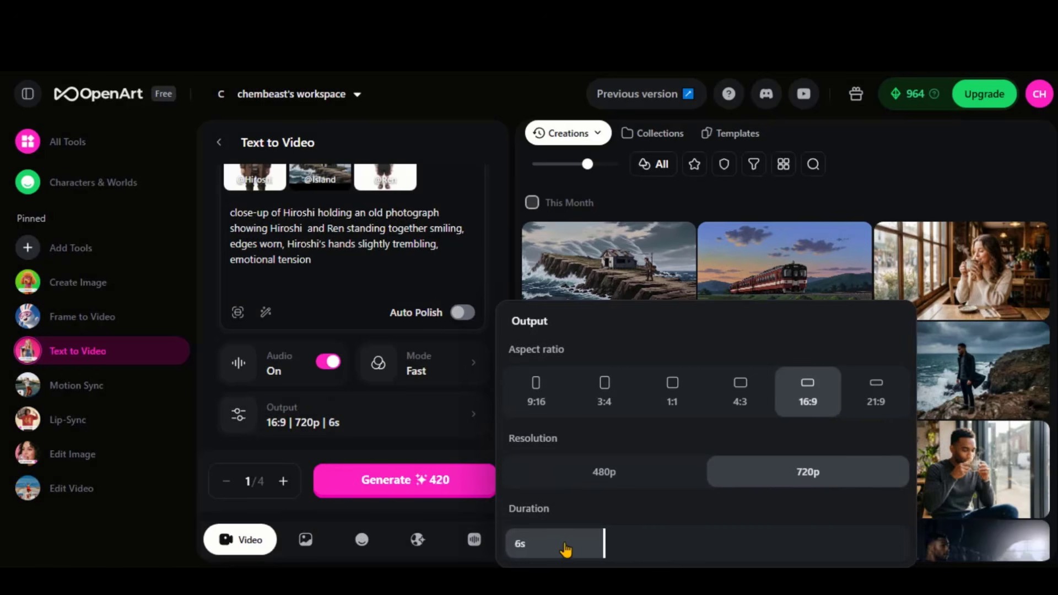
click(360, 280)
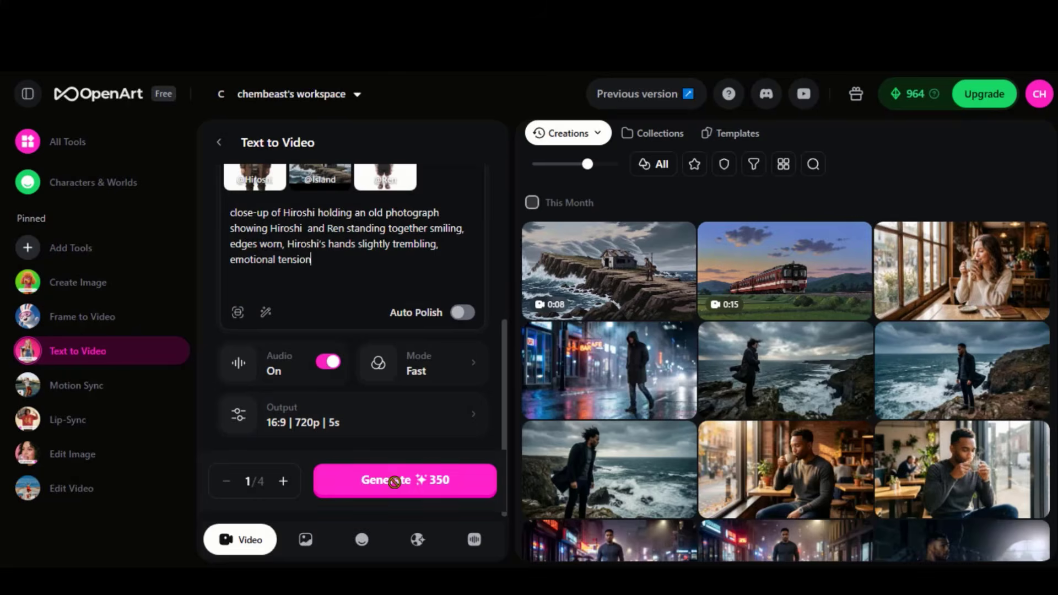